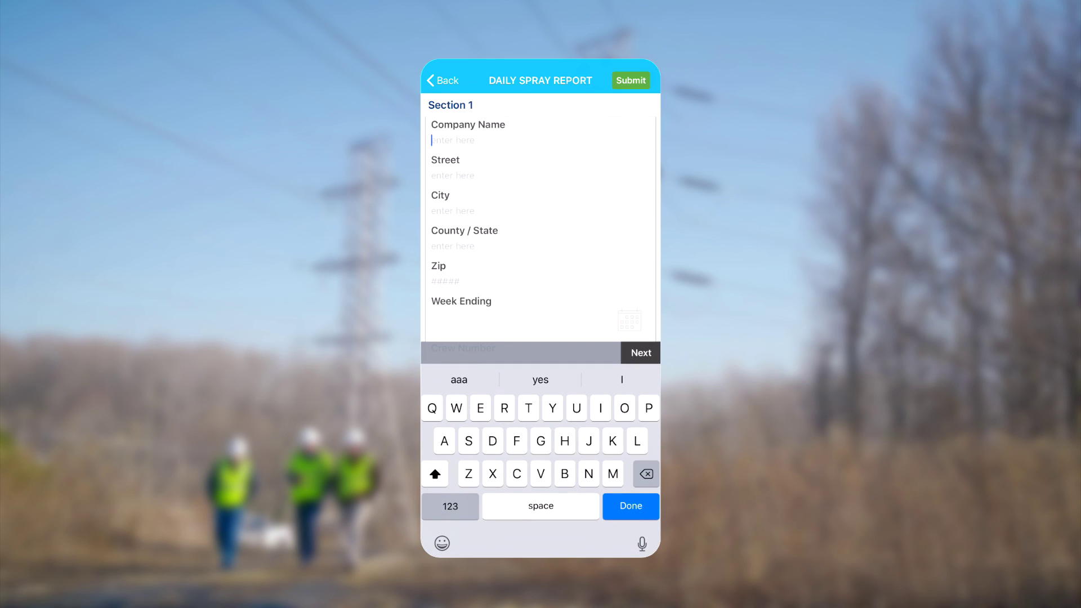
text(Ut)
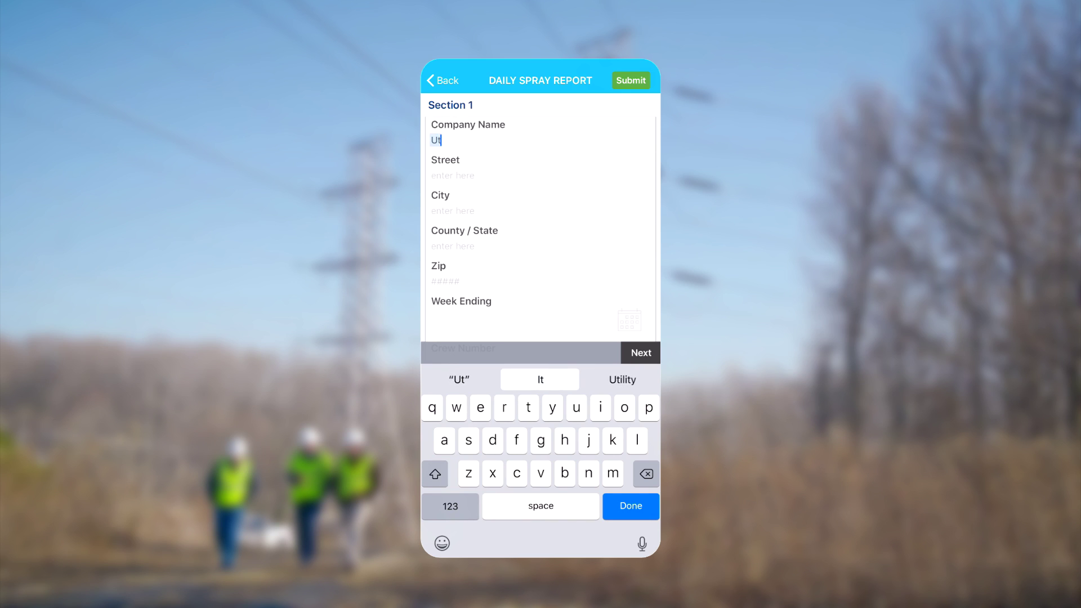
text(il)
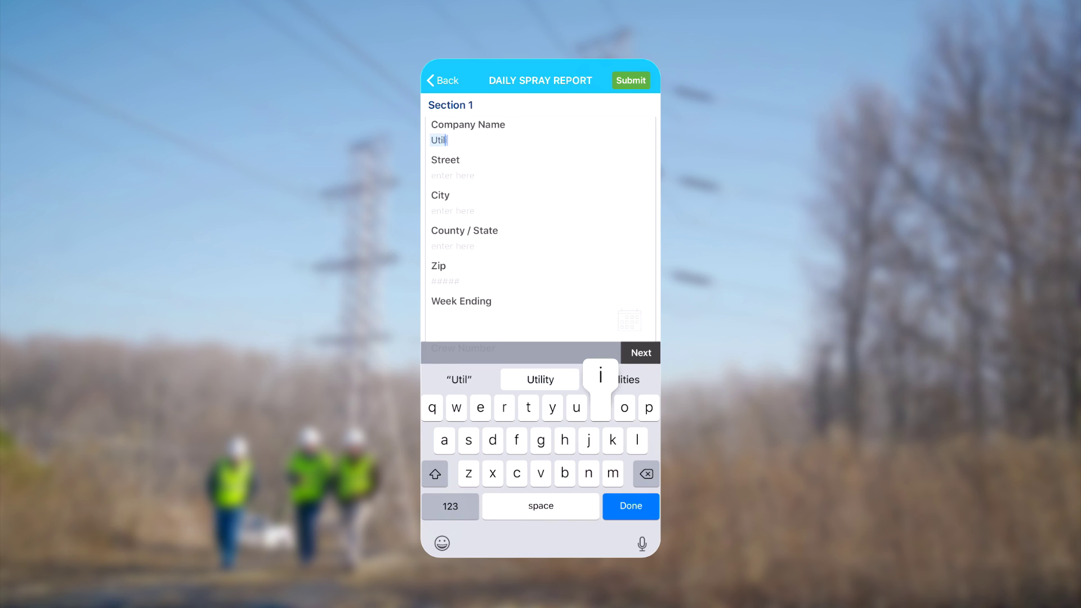
text(ity)
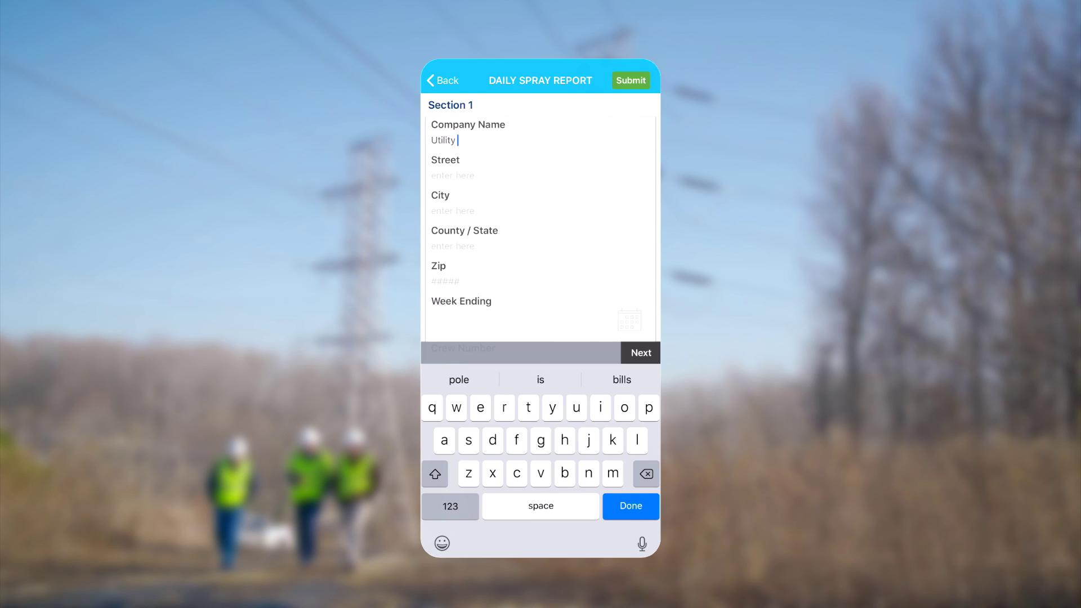
Capitalize the next word while typing the company name in Section 1.
key(shift)
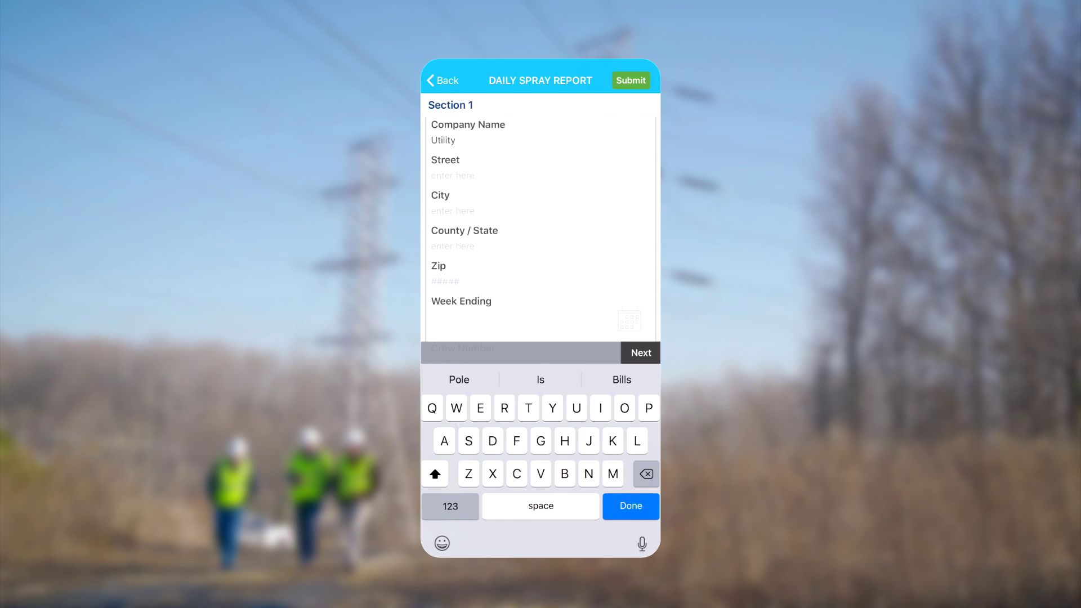
text(Ser)
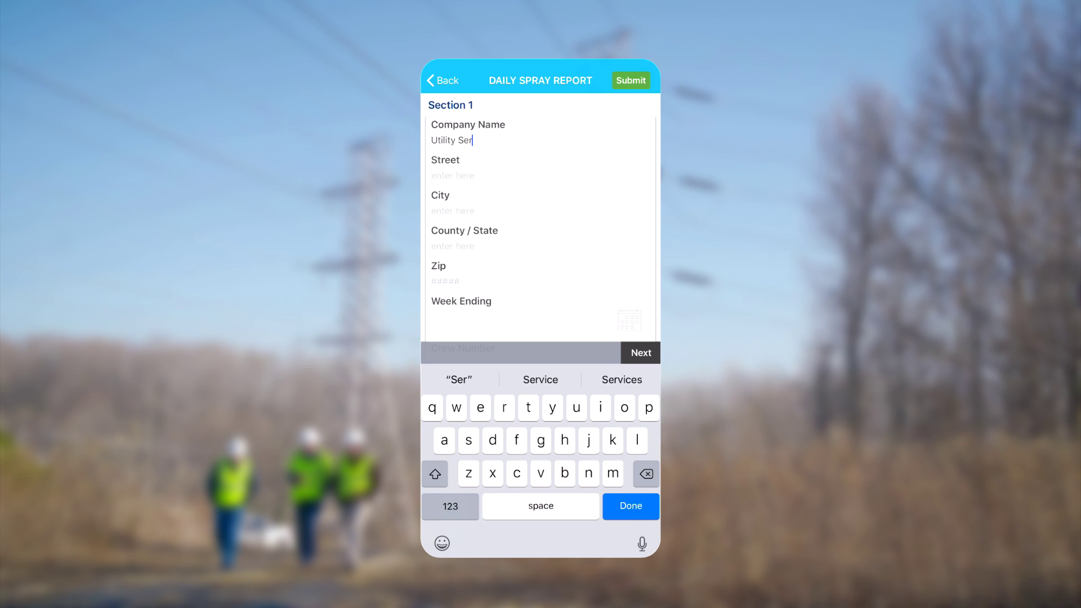
text(v)
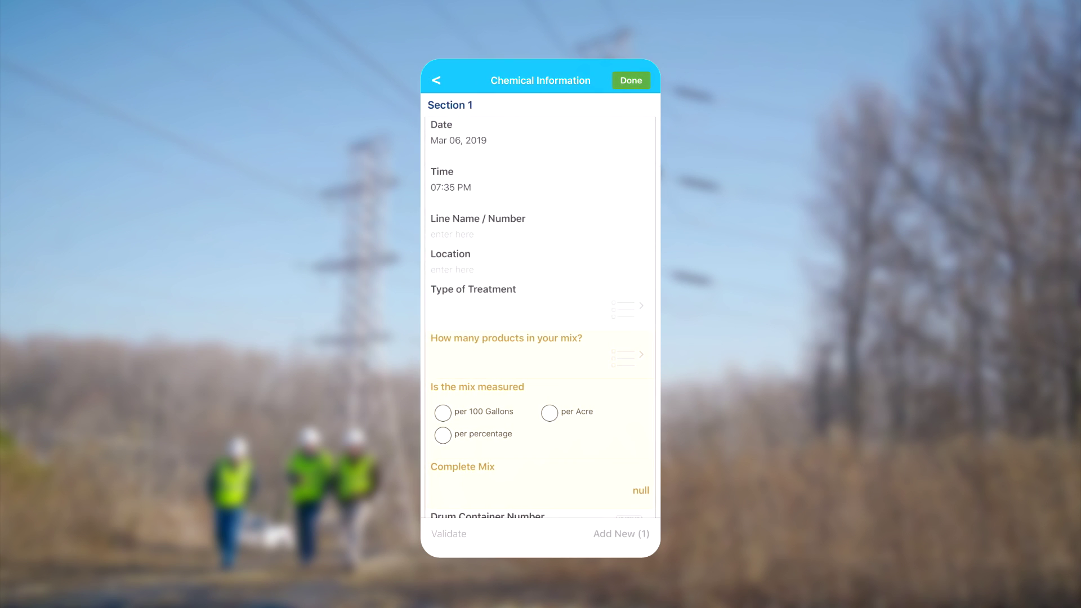
text(A)
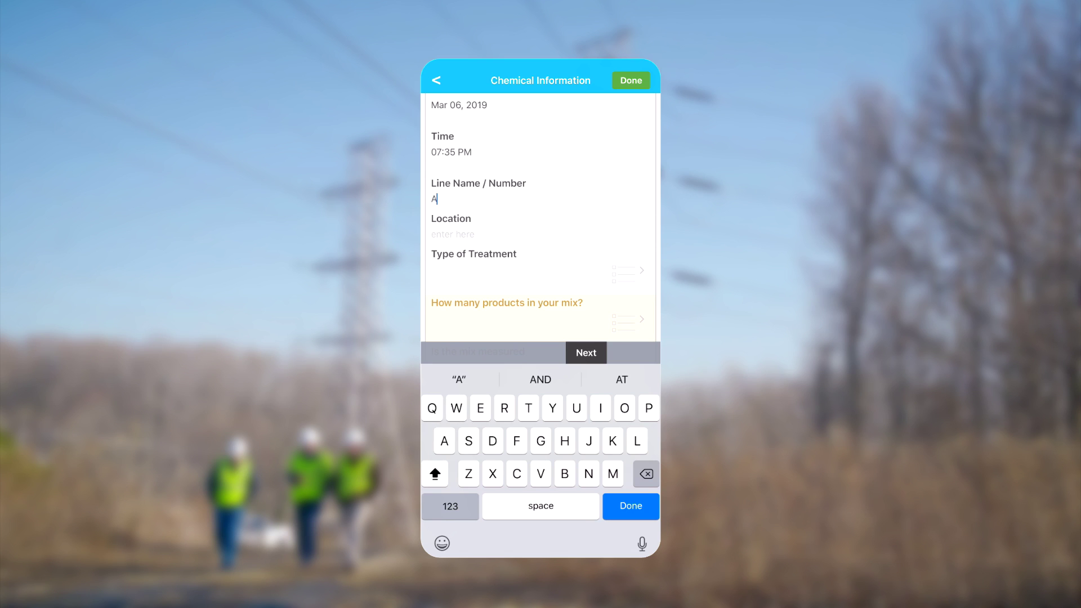
text(BC)
Enter line ABC at Pole 1-5, with HVF treatment and five products in the mix.
key(Tab)
text(Pole 1-5)
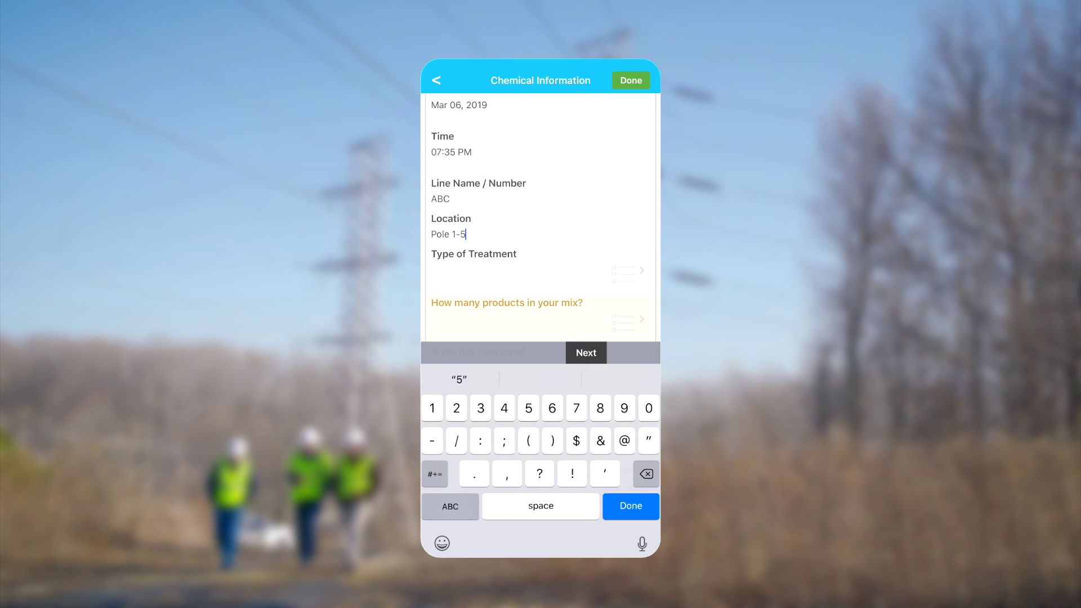
key(Tab)
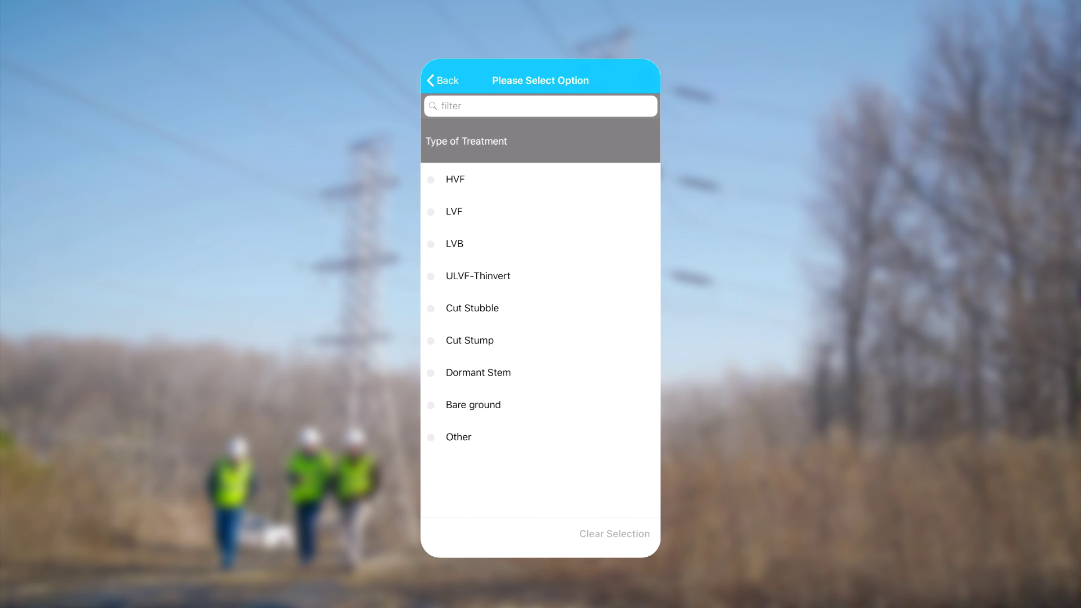
click(455, 180)
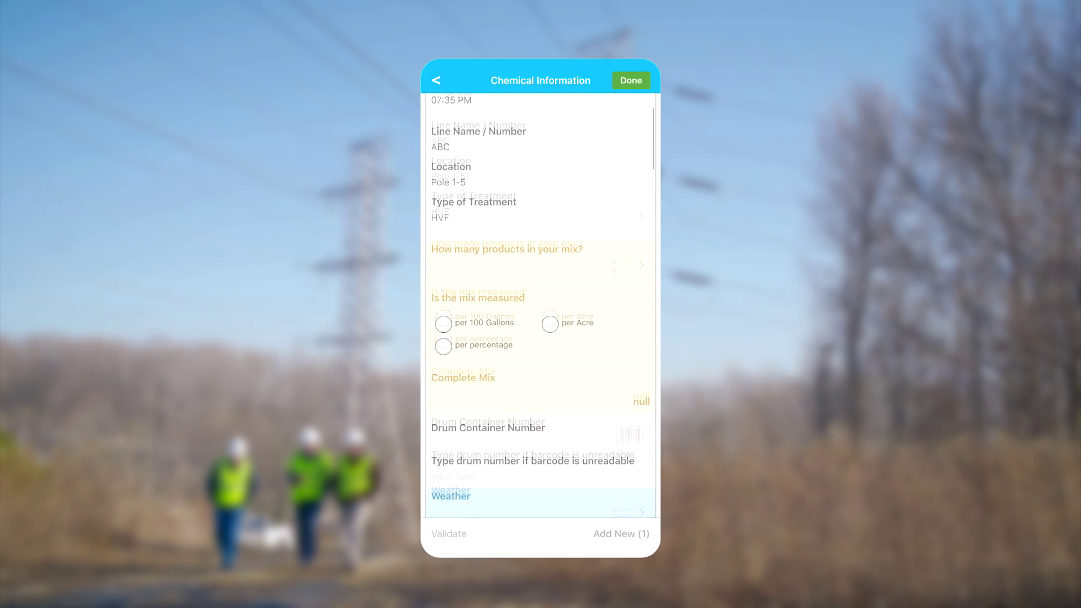
click(541, 228)
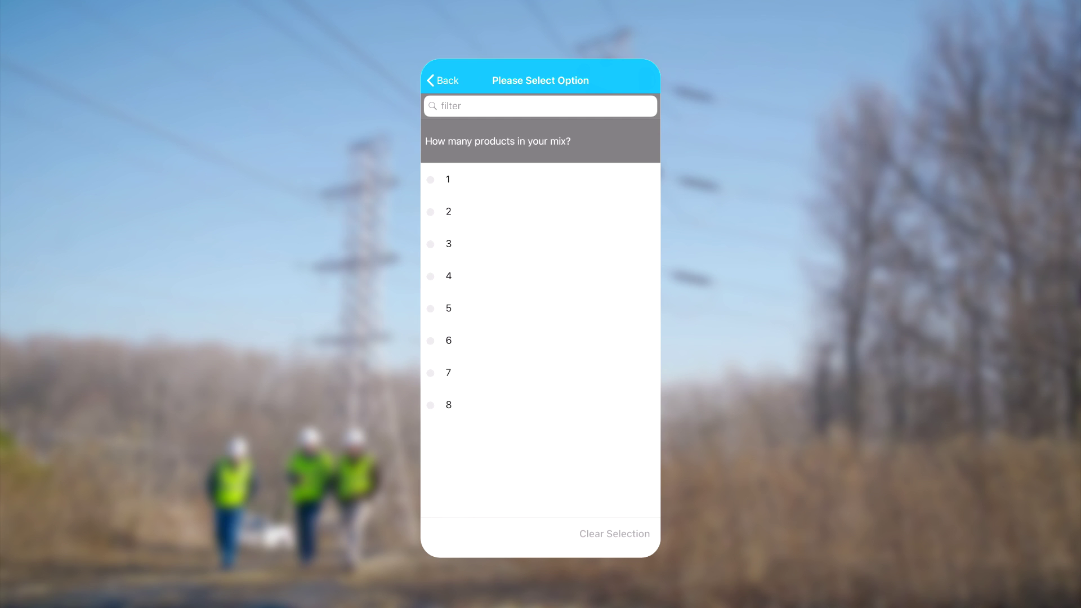
click(541, 308)
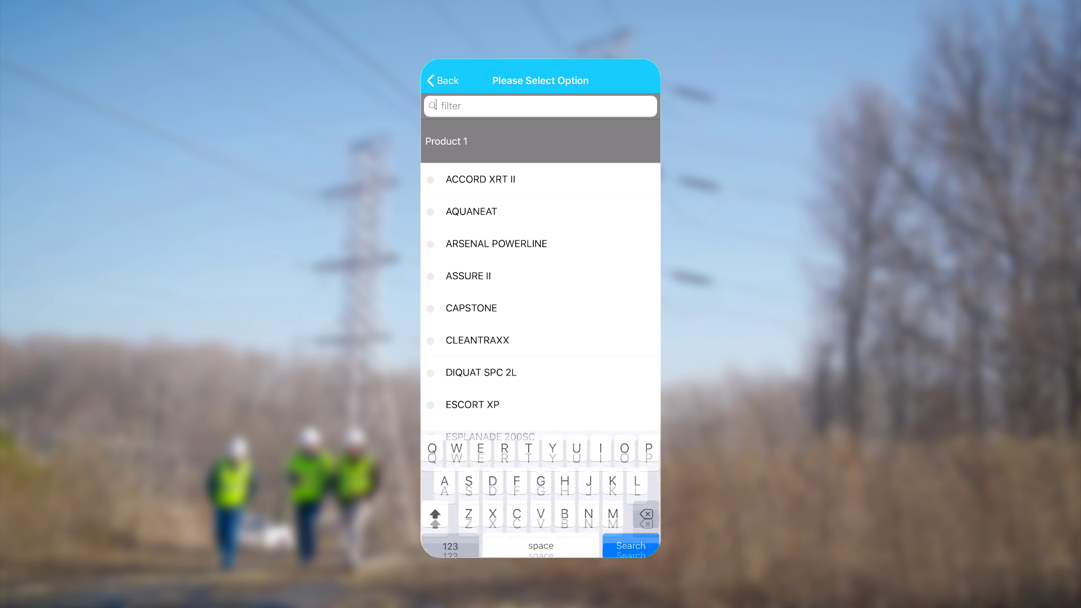
text(Va)
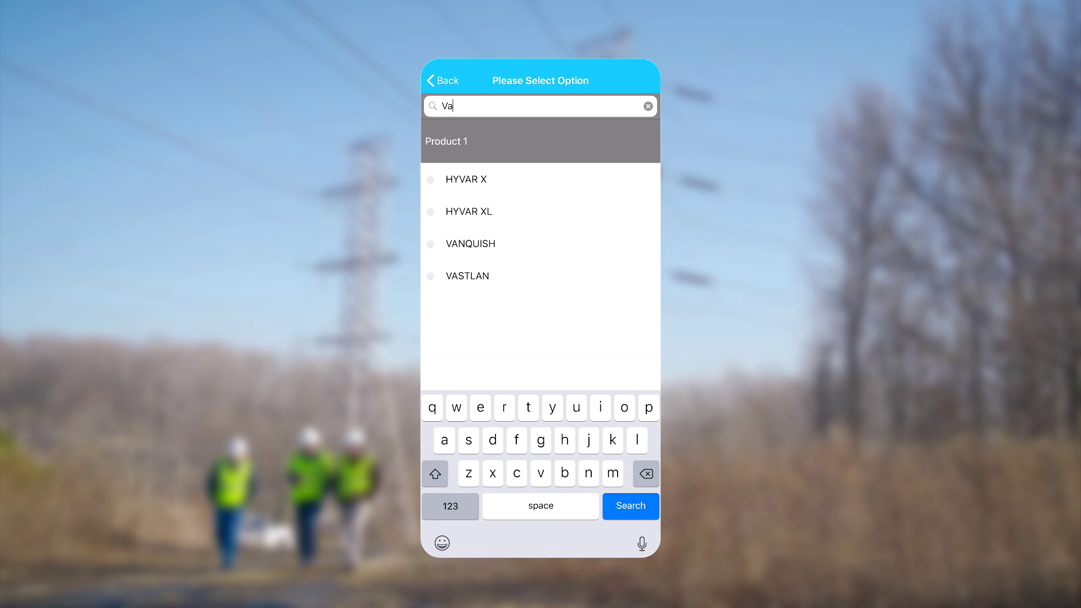
text(s)
Pick VASTLAN as Product 1 and measure Product 5 in ounces.
click(478, 179)
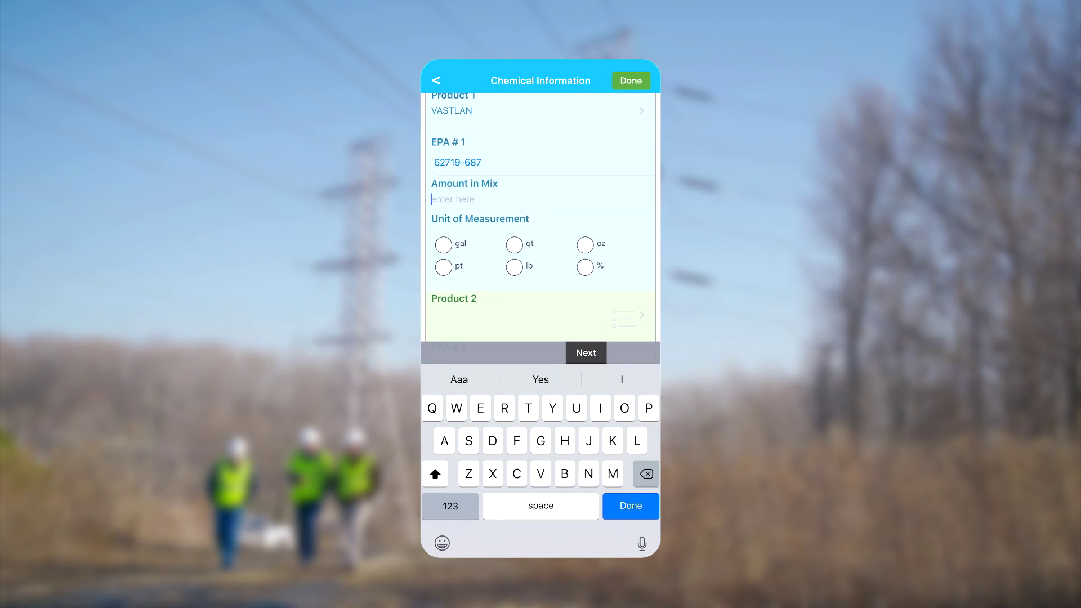
text(2)
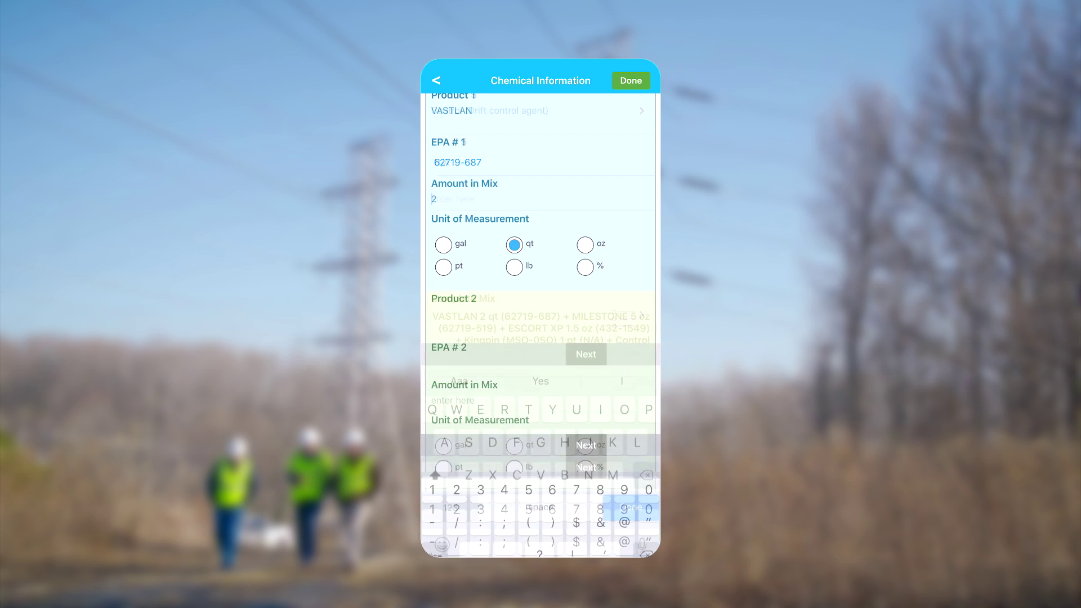
text(2)
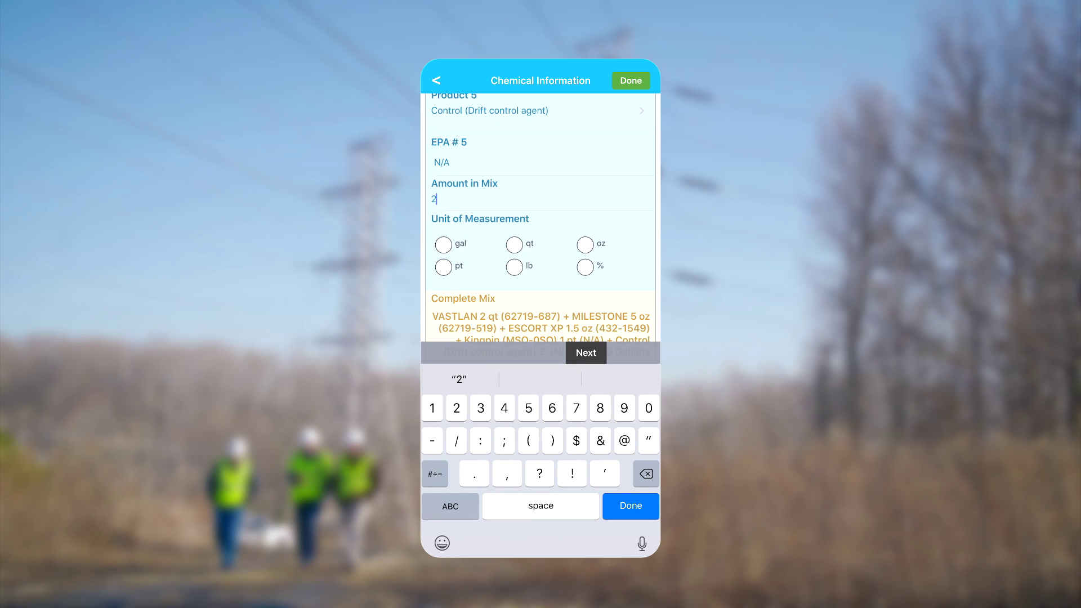
click(585, 245)
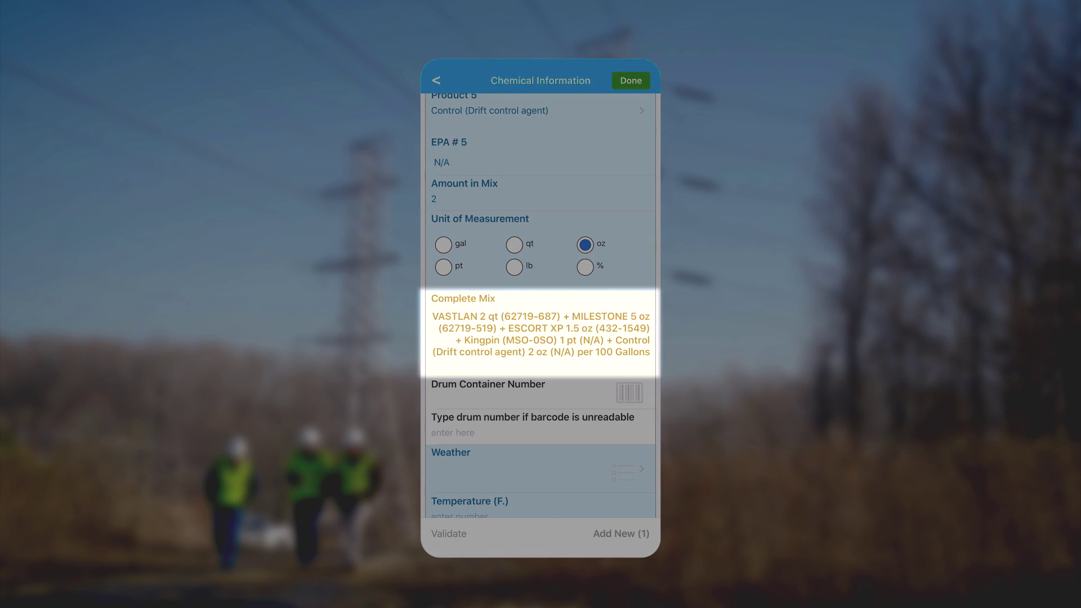
scroll(541, 306, down, 4)
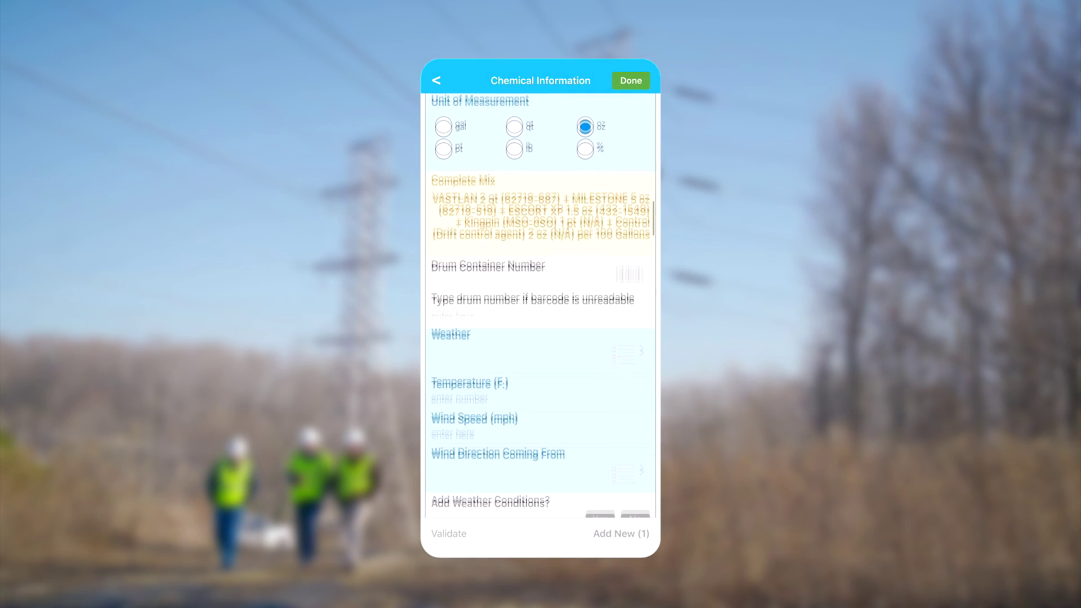
scroll(541, 305, down, 3)
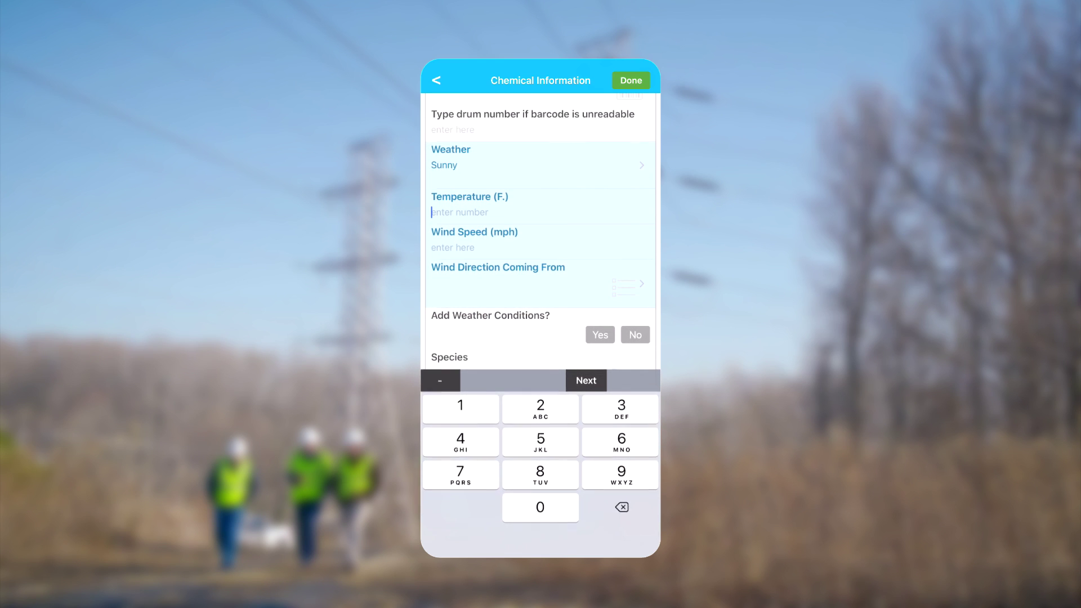
text(80)
Record 80°F and a 9 mph West wind, with no extra weather conditions.
key(Tab)
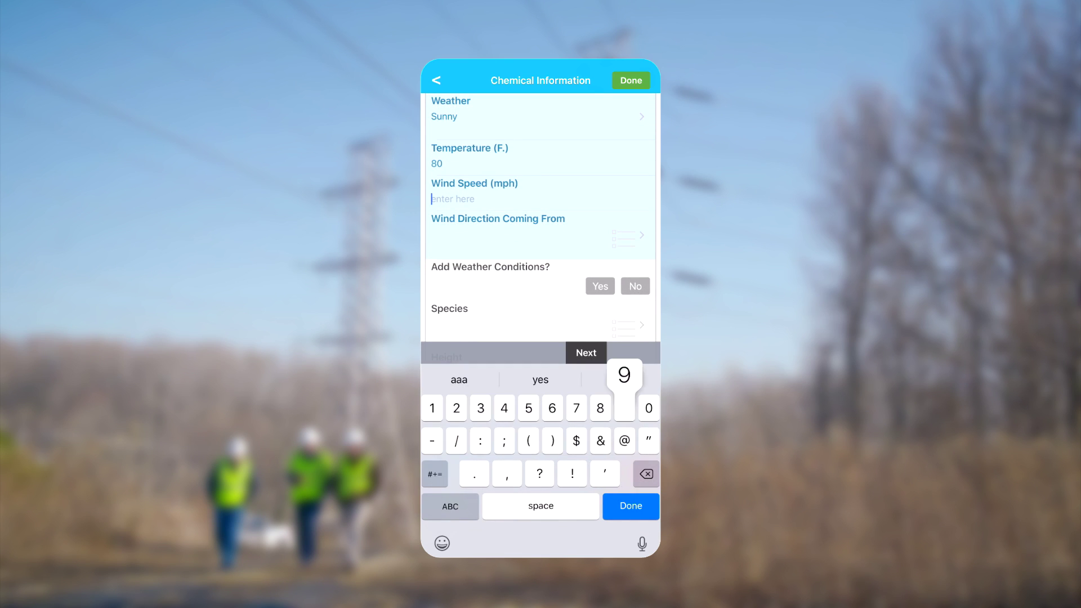
text(9)
key(Tab)
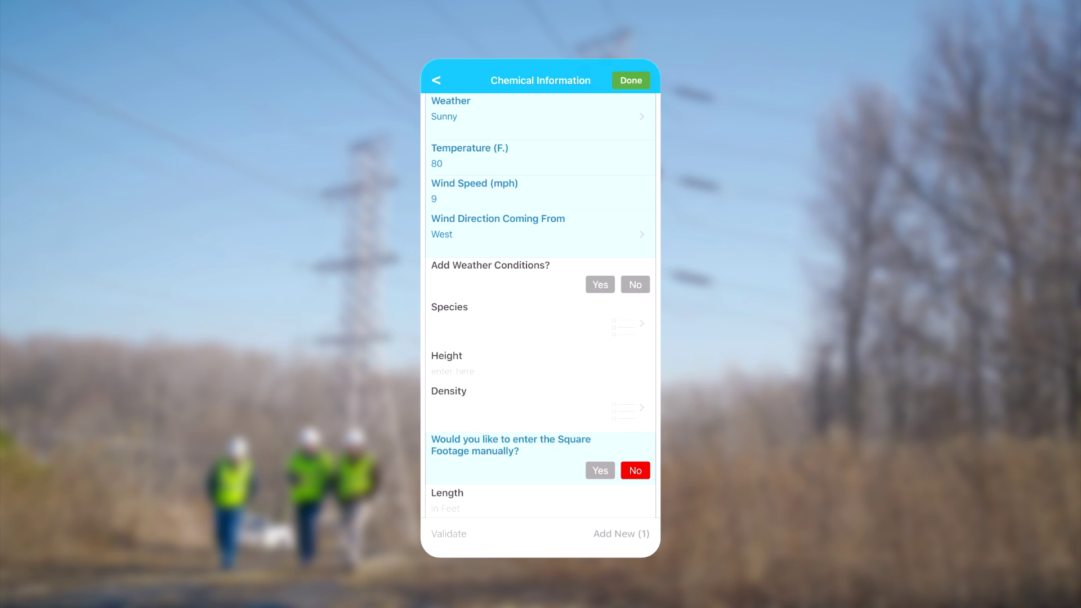
click(635, 285)
scroll(544, 306, down, 3)
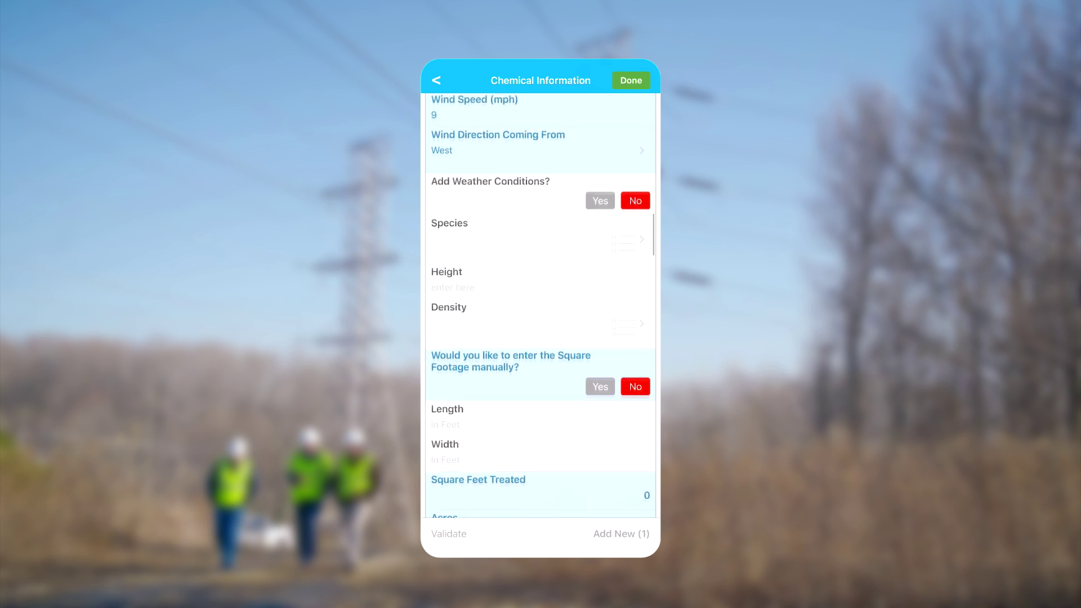
Select species Alder, Ash, Beech, Cedar and Cottonwood.
click(542, 228)
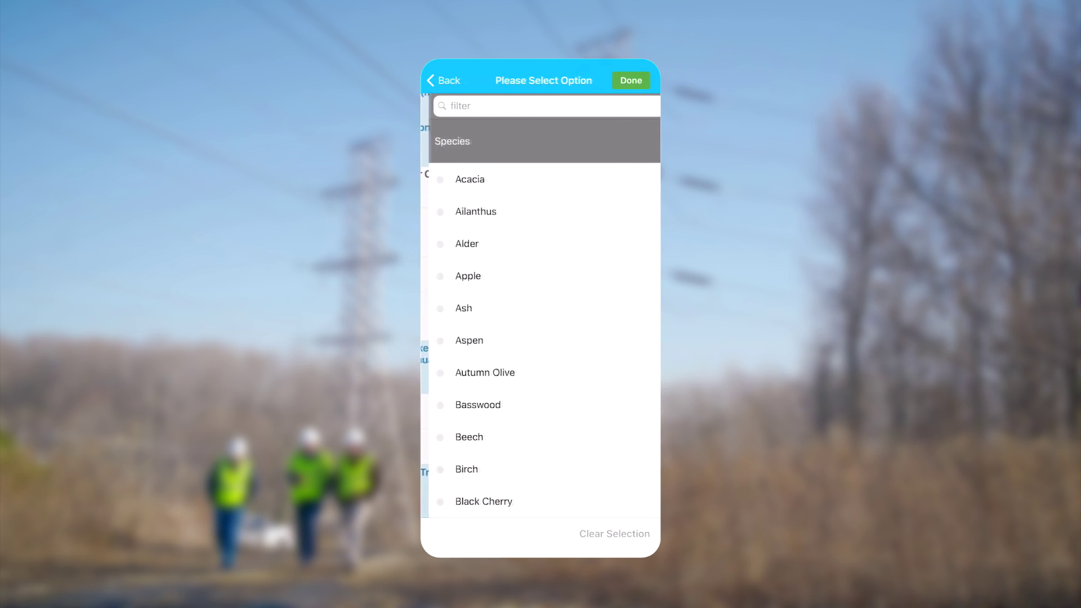
click(457, 243)
click(454, 309)
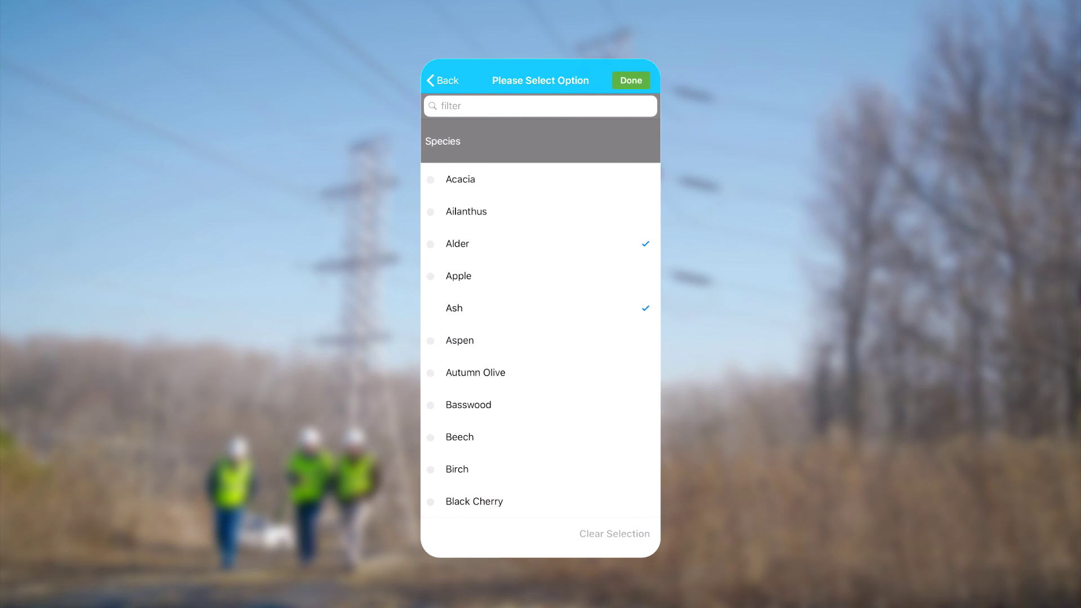
scroll(541, 338, down, 2)
click(460, 338)
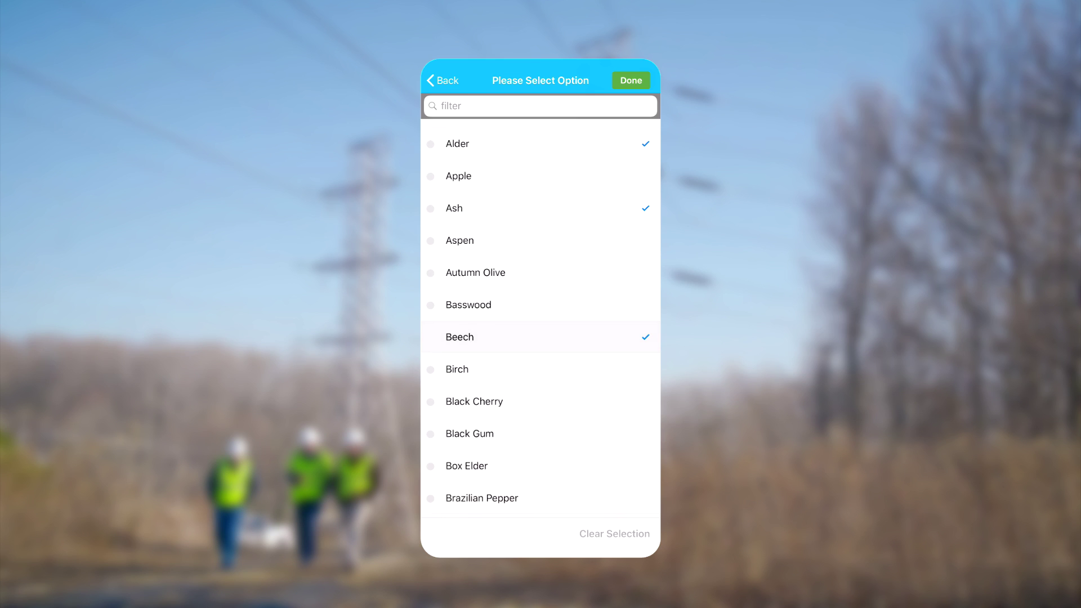
scroll(541, 338, down, 5)
click(456, 307)
click(465, 403)
click(631, 80)
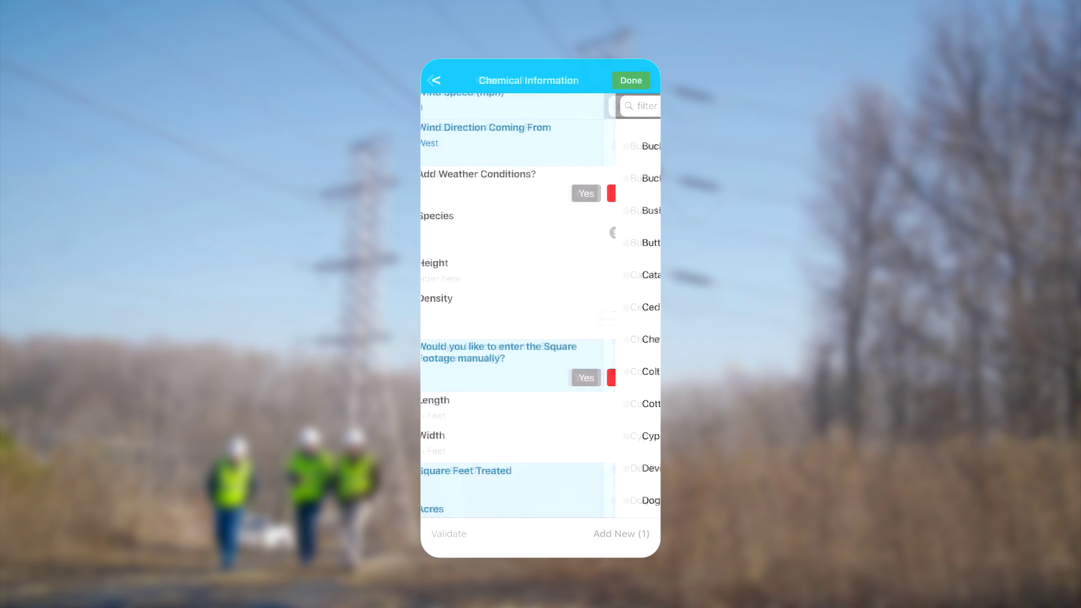
scroll(541, 339, down, 1)
Enter vegetation height and set density to M - Medium, then begin the length entry.
click(473, 229)
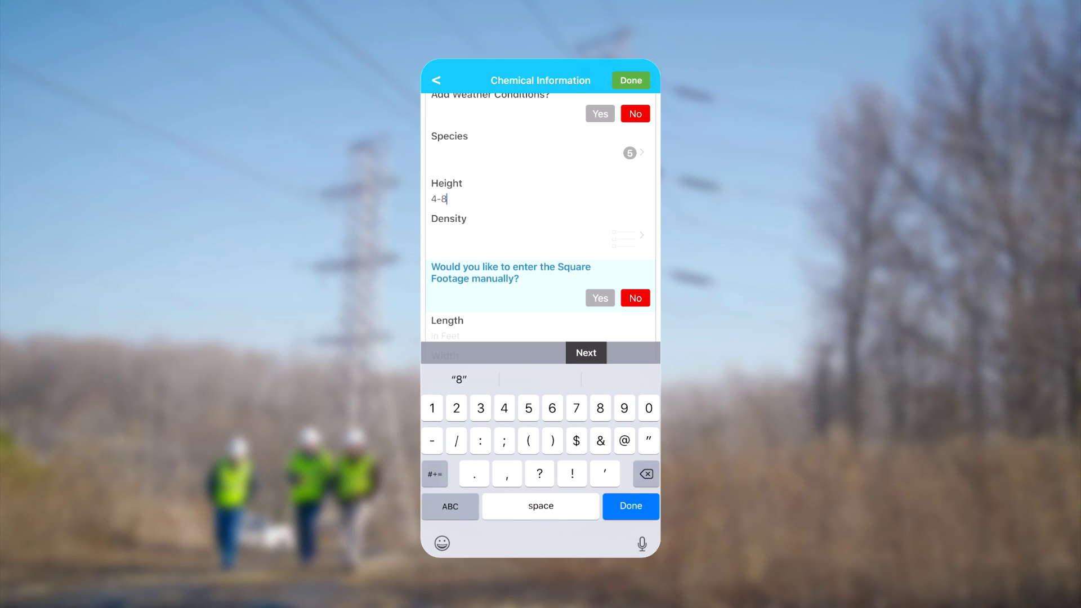
click(542, 229)
click(473, 212)
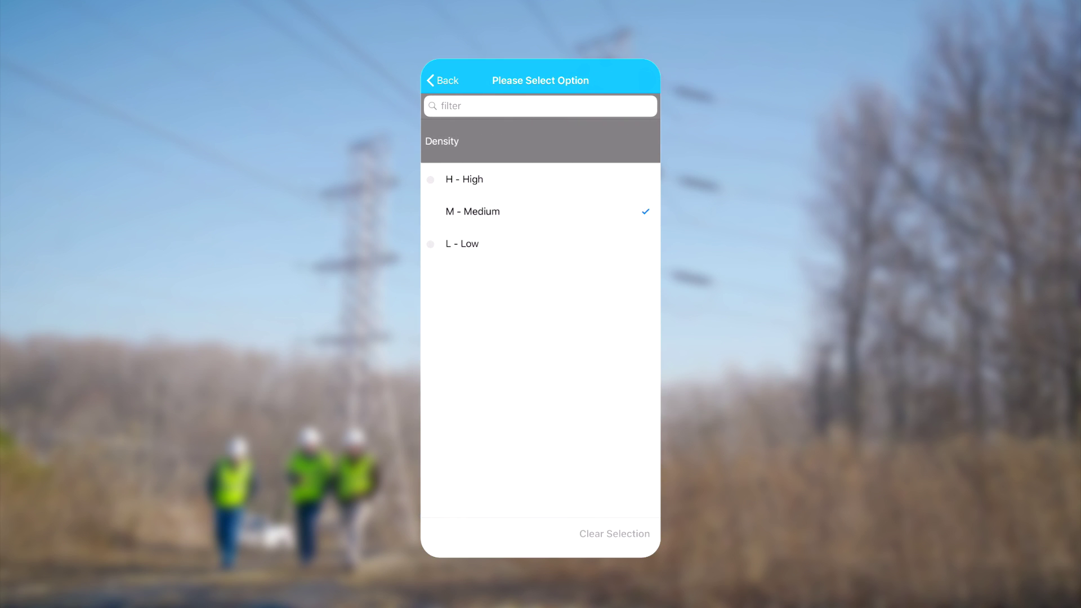
click(507, 333)
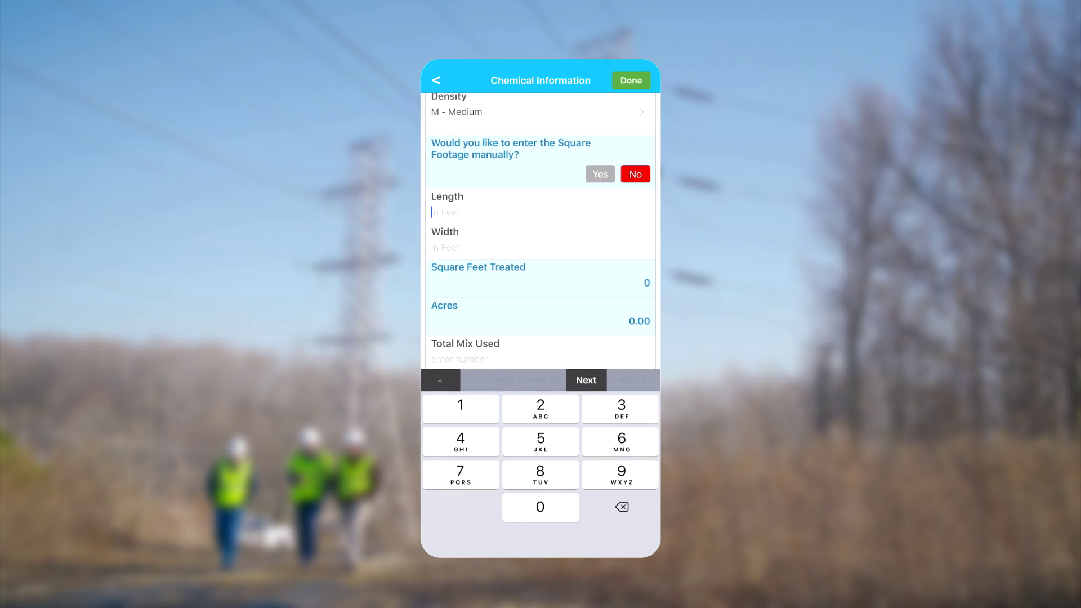
text(2500)
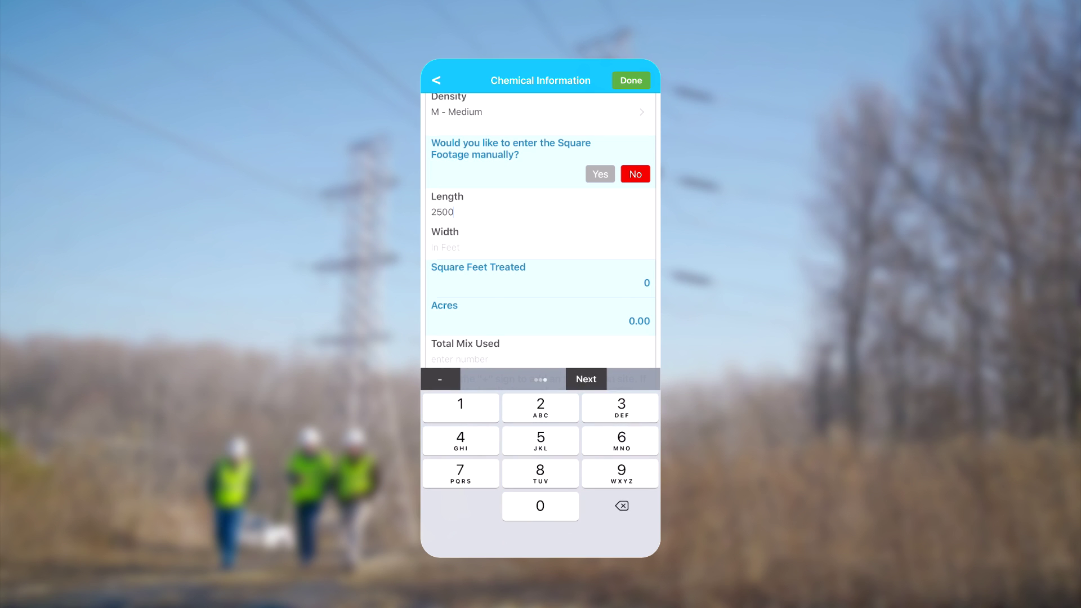
text(100)
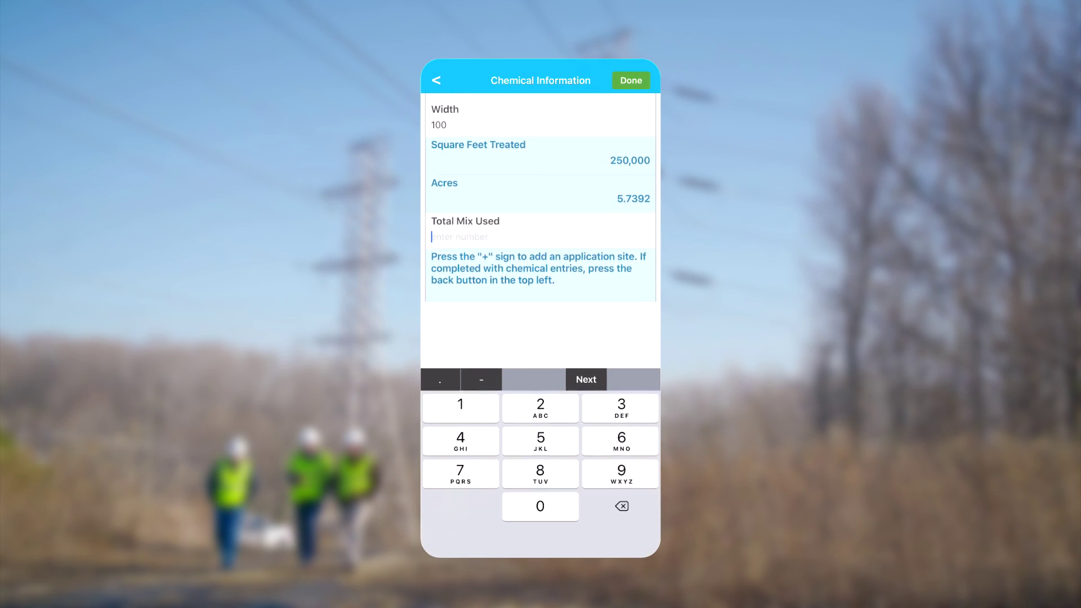
text(500)
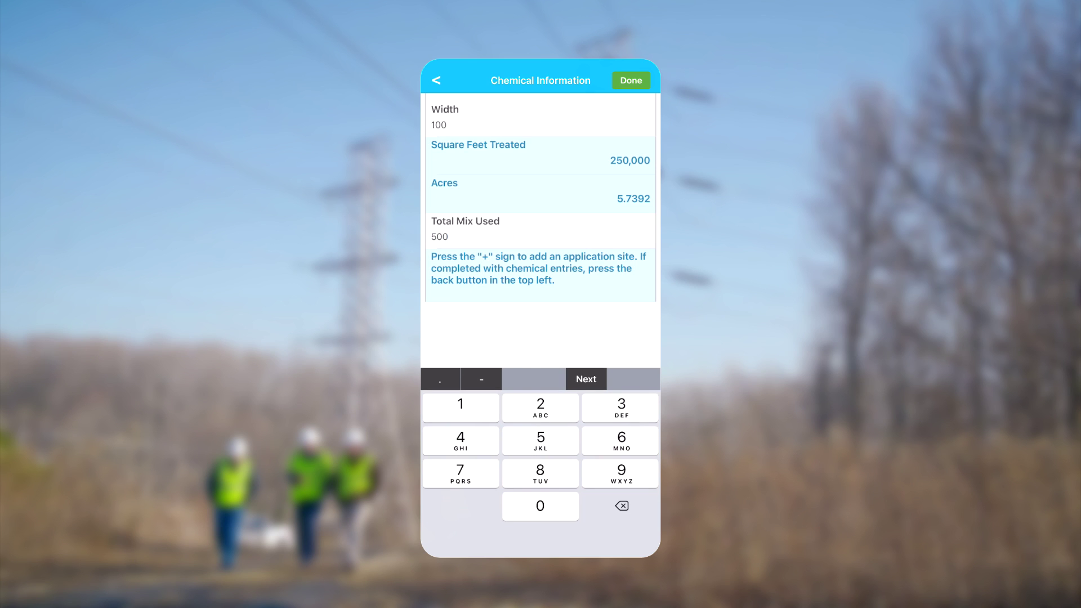
scroll(541, 304, down, 10)
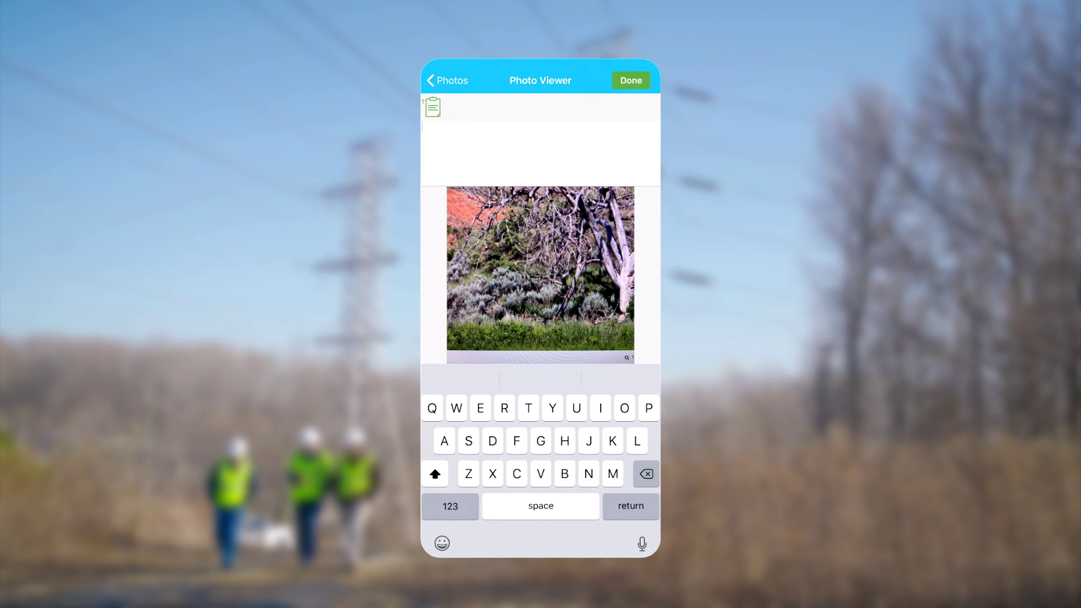
text(Te)
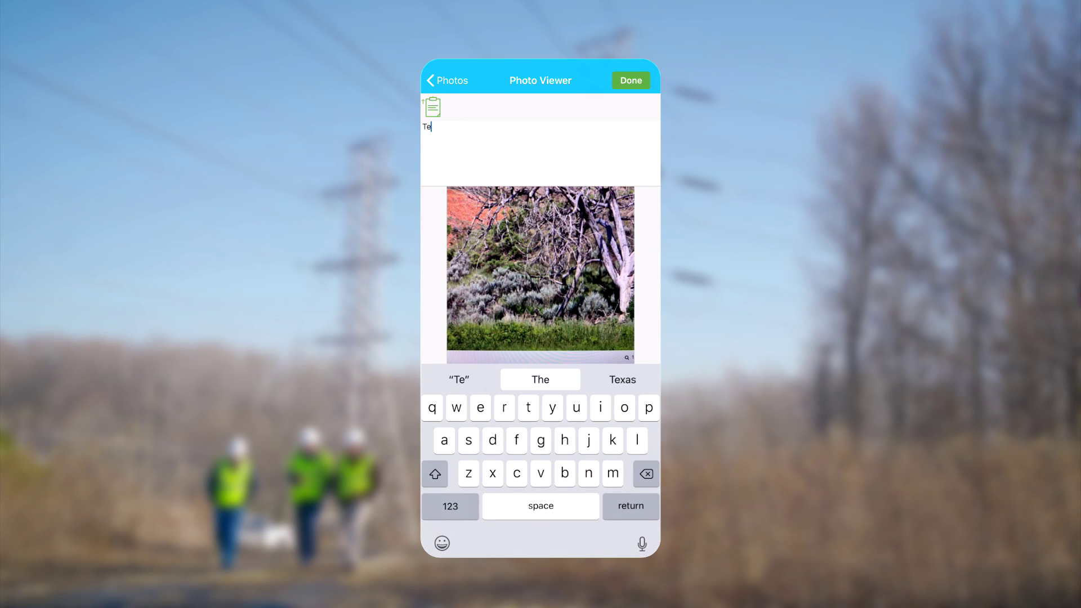
text(st test test)
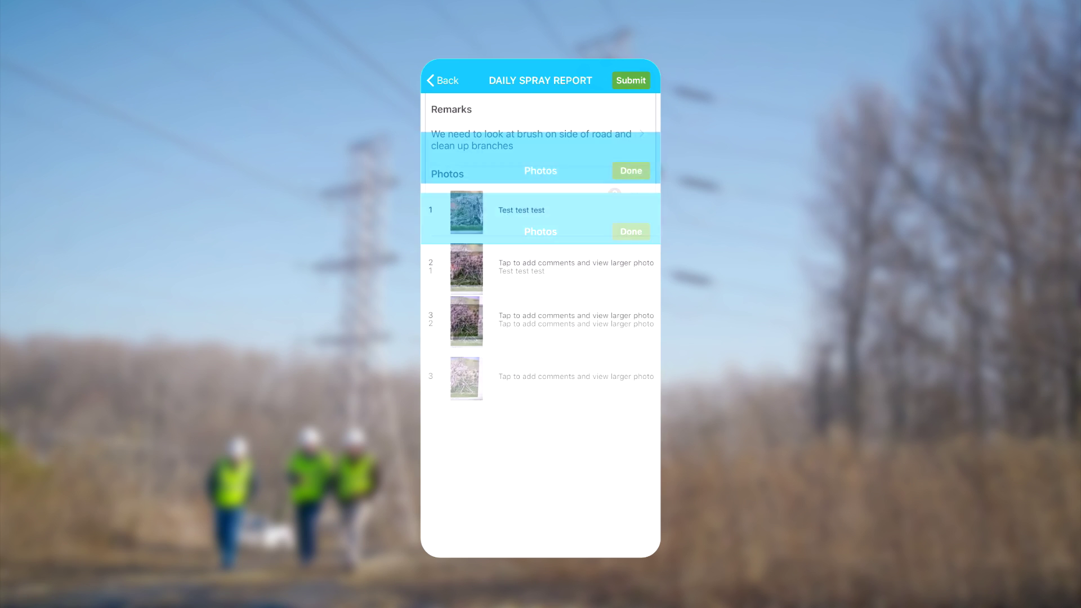
scroll(541, 307, down, 2)
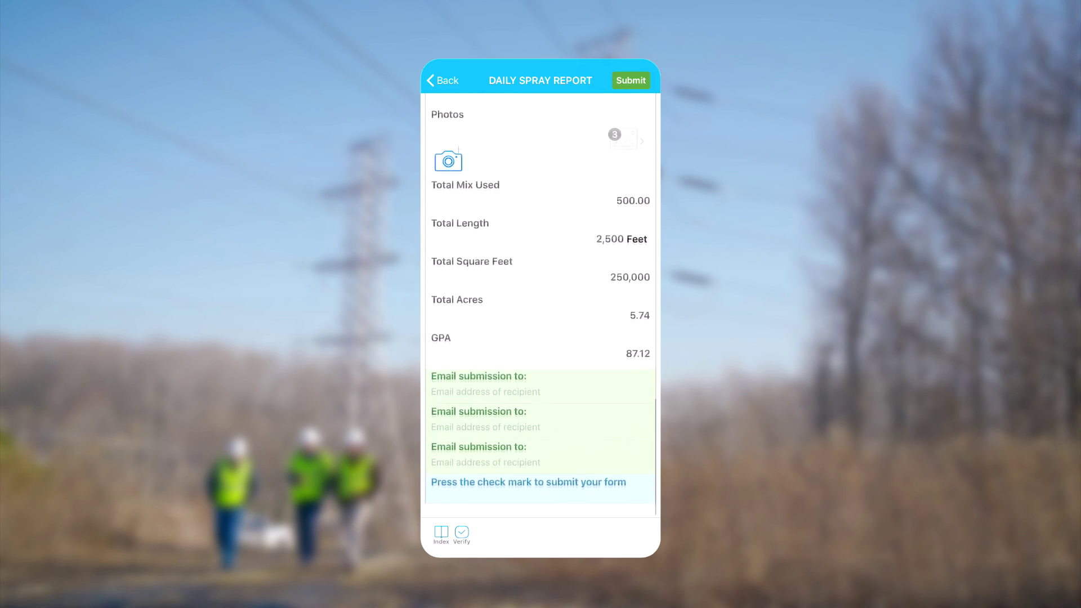